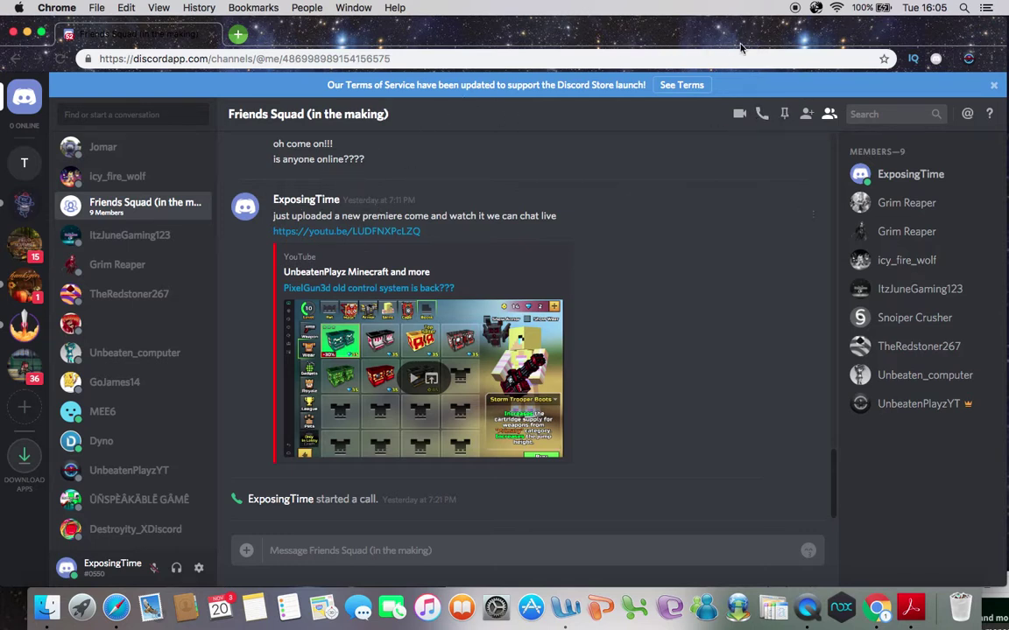
Look over the screen-sharing extension's options, then start a voice call with Friends Squad
{"action": "right_click", "coordinate": [936, 58]}
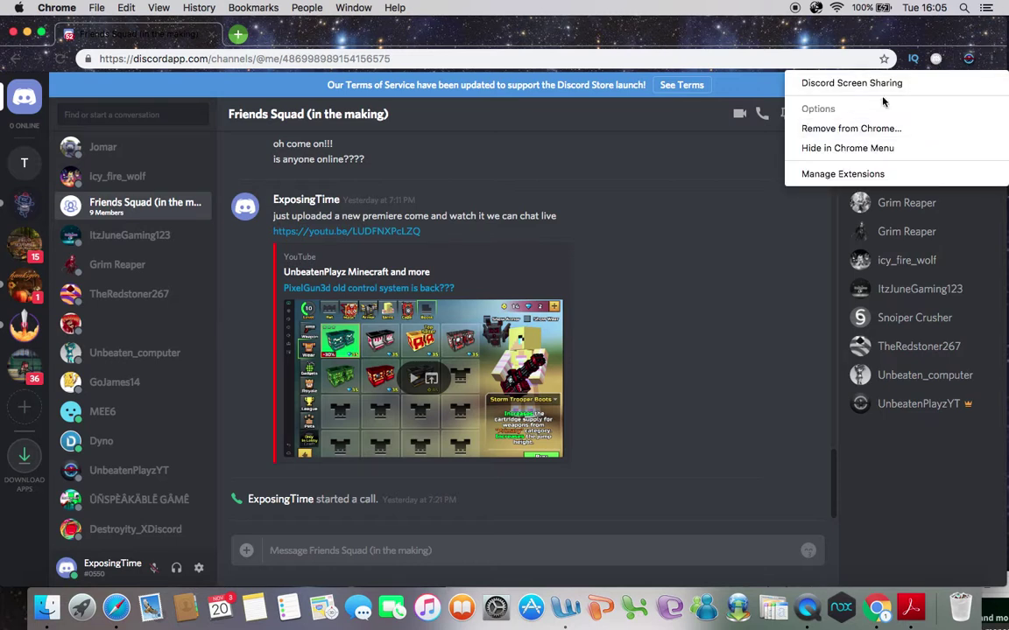
{"action": "left_click", "coordinate": [936, 59]}
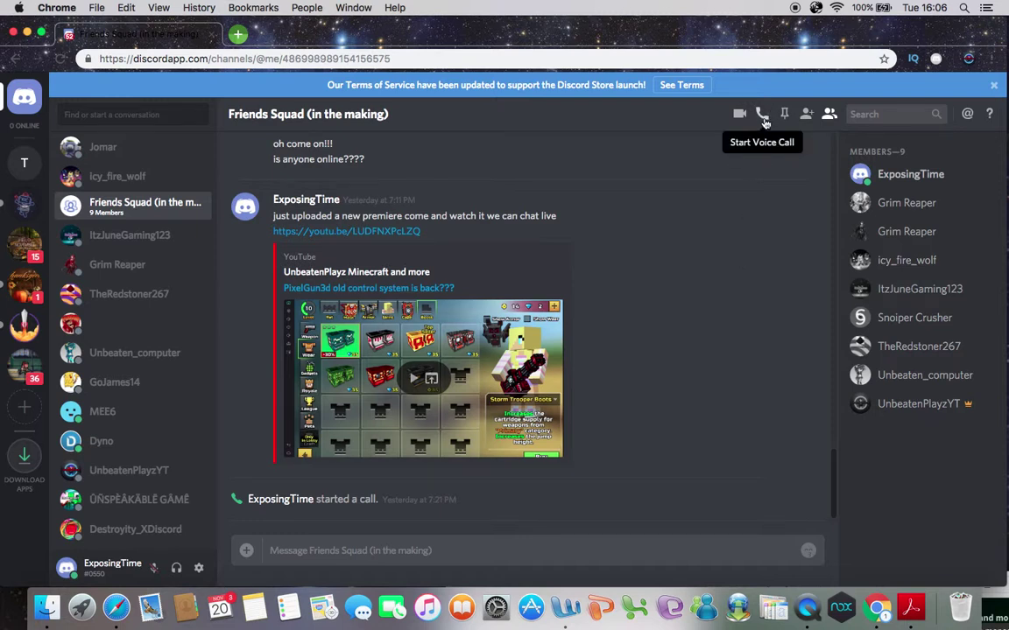
{"action": "left_click", "coordinate": [763, 116]}
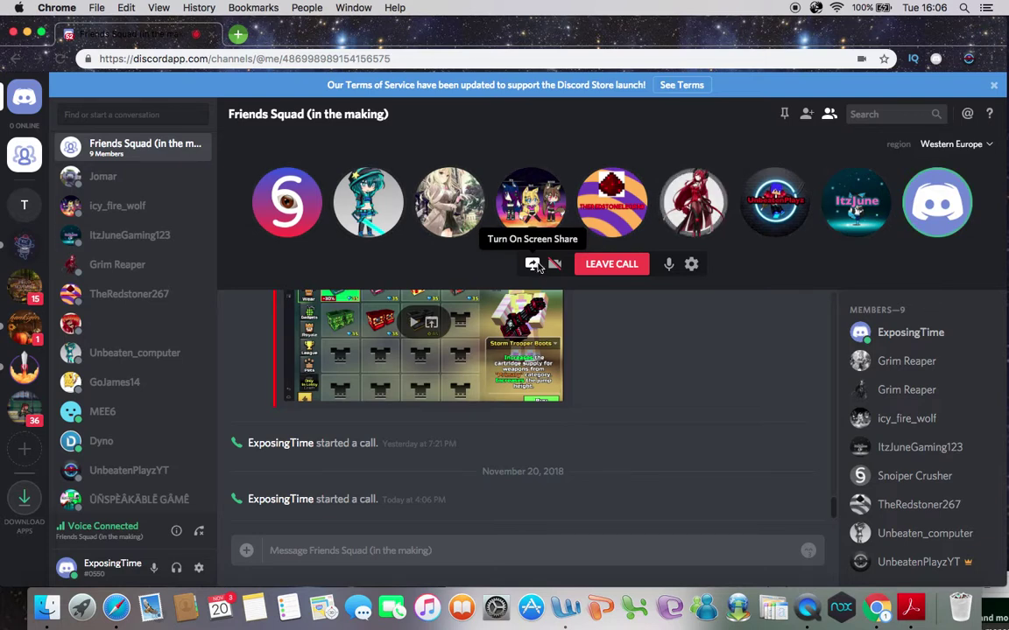
Share the entire screen in the call and open a new browser tab
{"action": "left_click", "coordinate": [533, 265]}
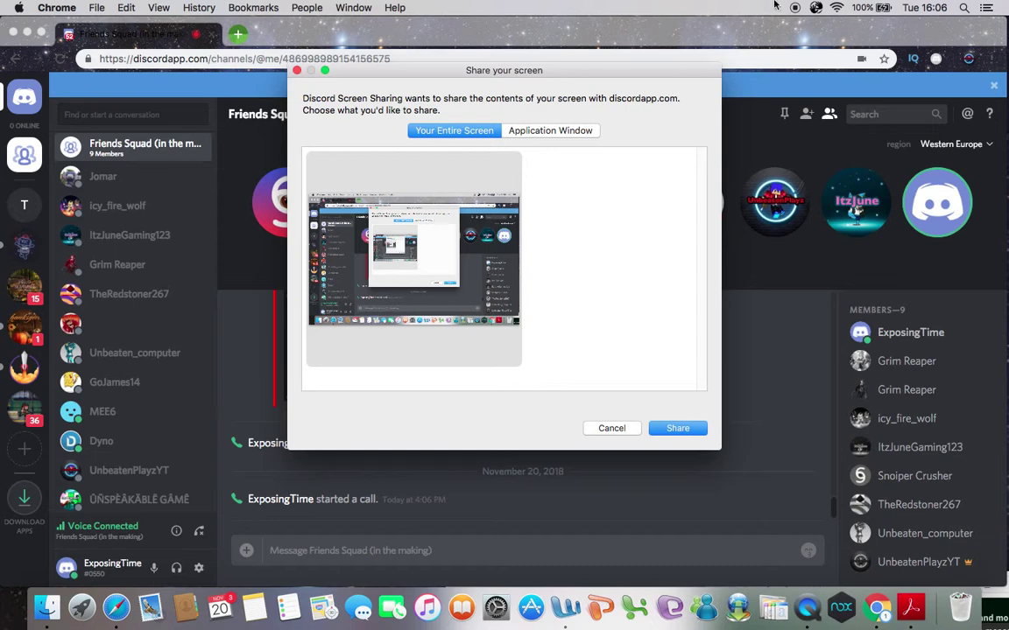
{"action": "left_click", "coordinate": [685, 431]}
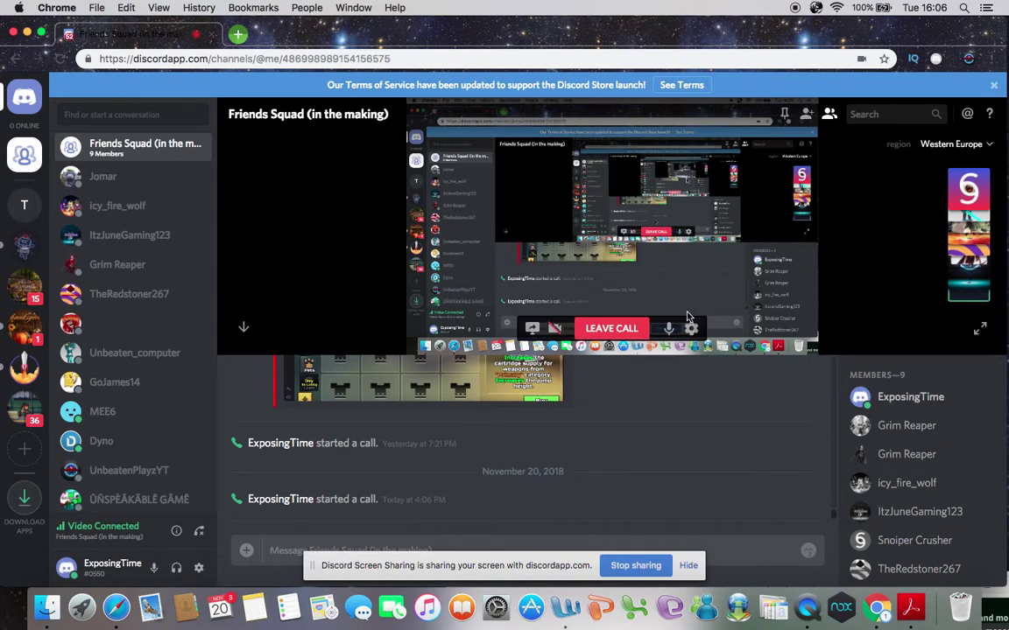
{"action": "left_click", "coordinate": [237, 36]}
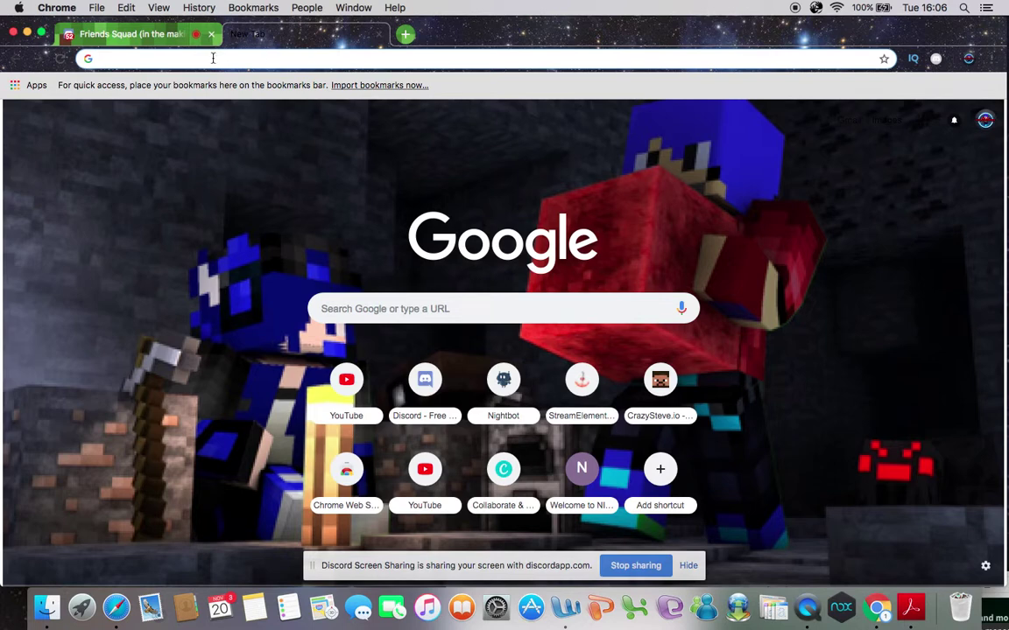
Close the extra New Tab and leave the Friends Squad call, stopping the screen share
{"action": "key", "text": "ctrl+Tab"}
{"action": "mouse_move", "coordinate": [701, 218]}
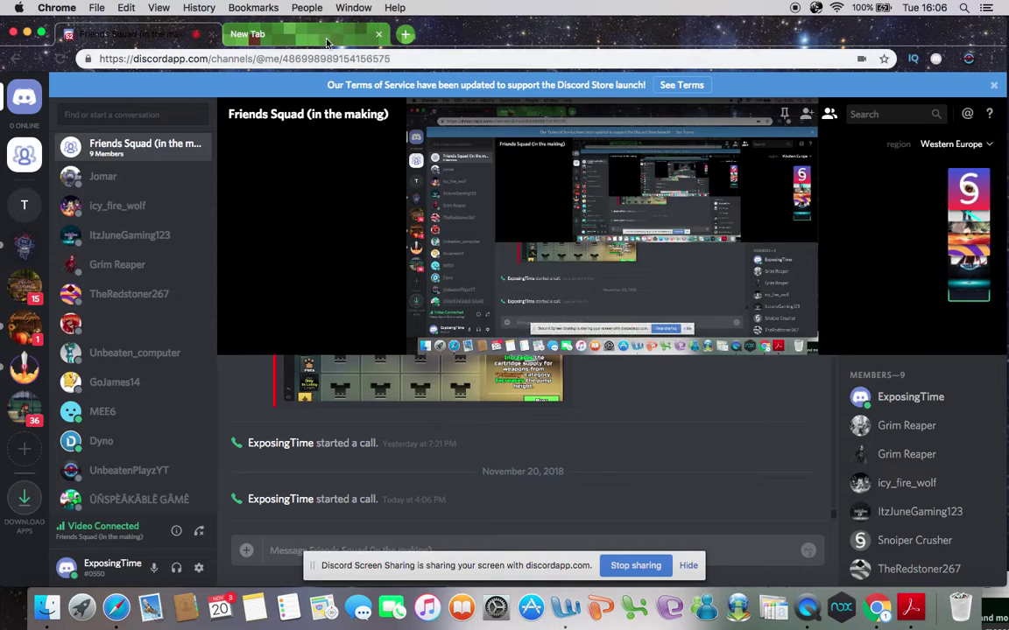
{"action": "left_click", "coordinate": [298, 40]}
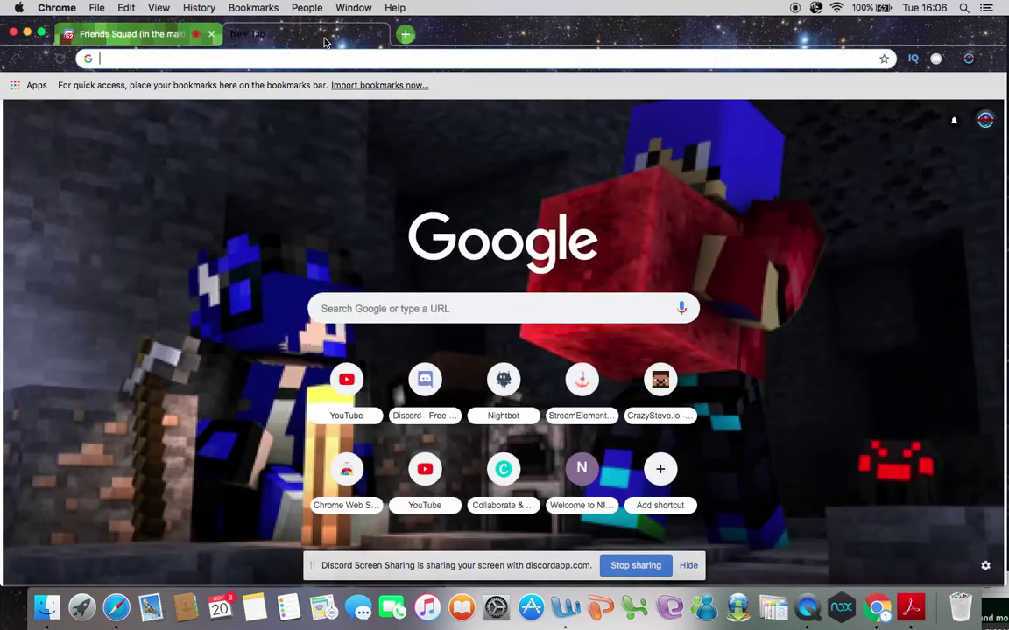
{"action": "left_click", "coordinate": [371, 35]}
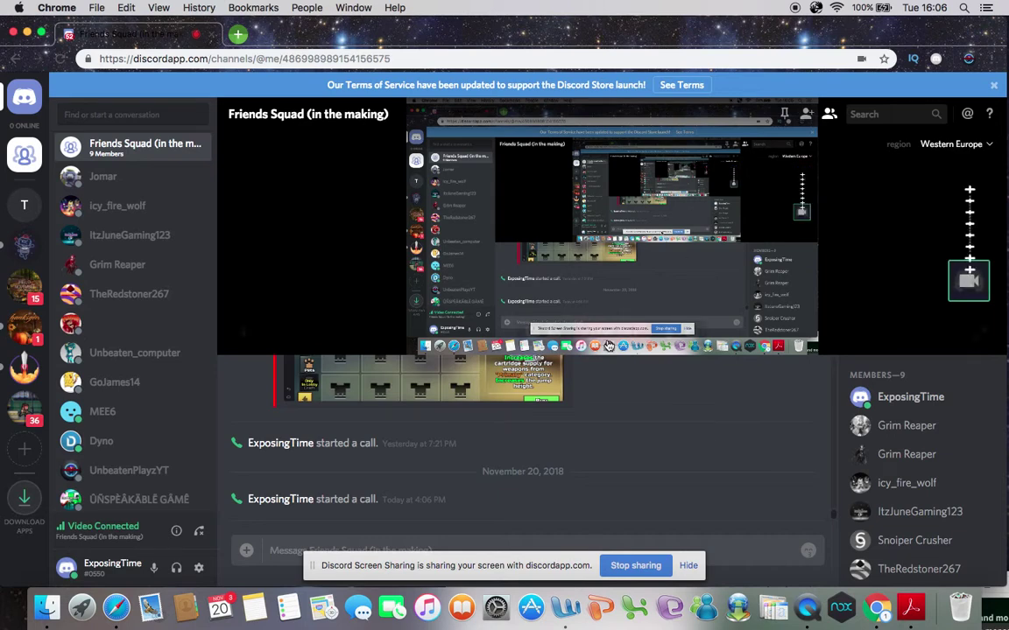
{"action": "mouse_move", "coordinate": [584, 338]}
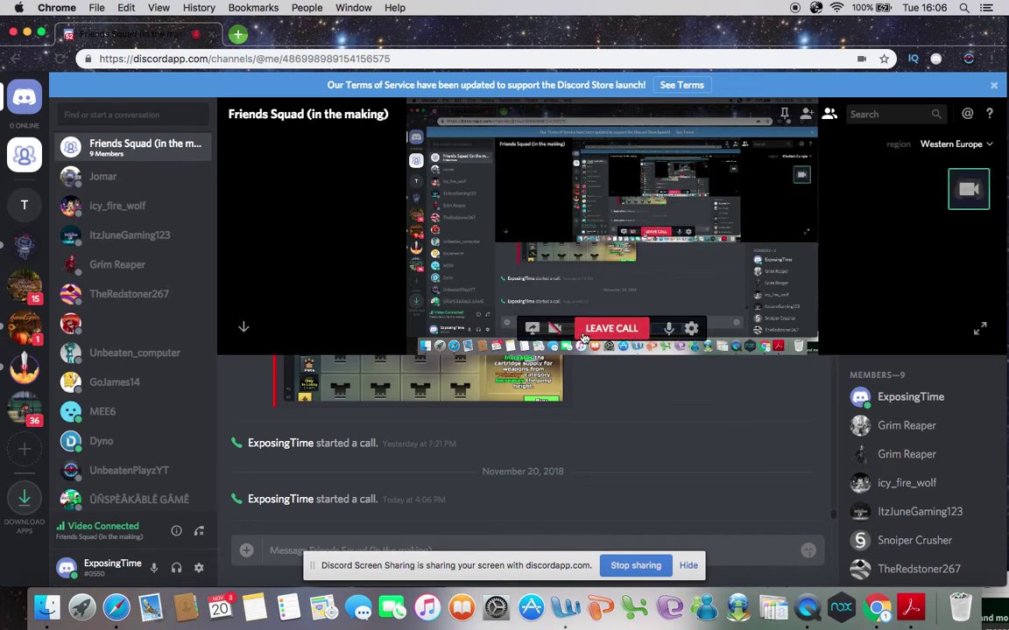
{"action": "left_click", "coordinate": [583, 336]}
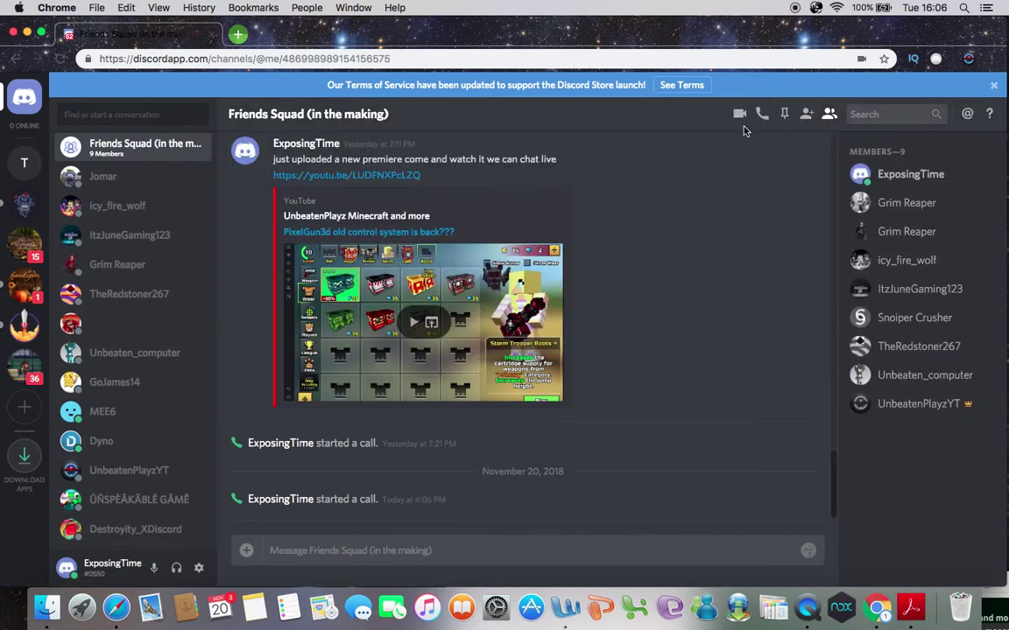
Send 'calling for a vid no need to answer' to Friends Squad and start another voice call
{"action": "left_click", "coordinate": [558, 550]}
{"action": "type", "text": "calling fr"}
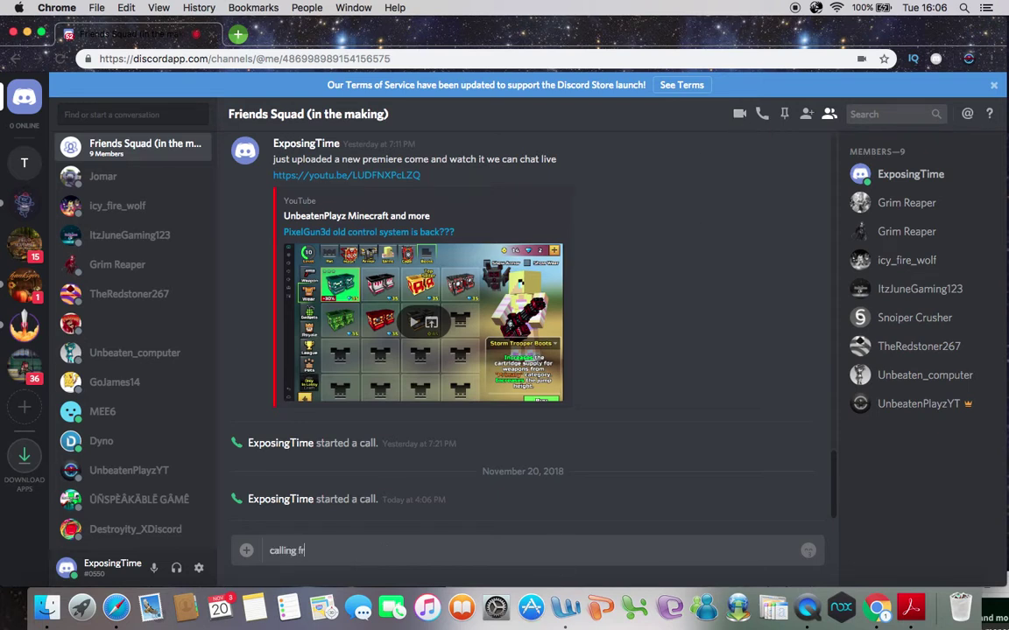
{"action": "key", "text": "BackSpace"}
{"action": "type", "text": "or a vid no need to answe"}
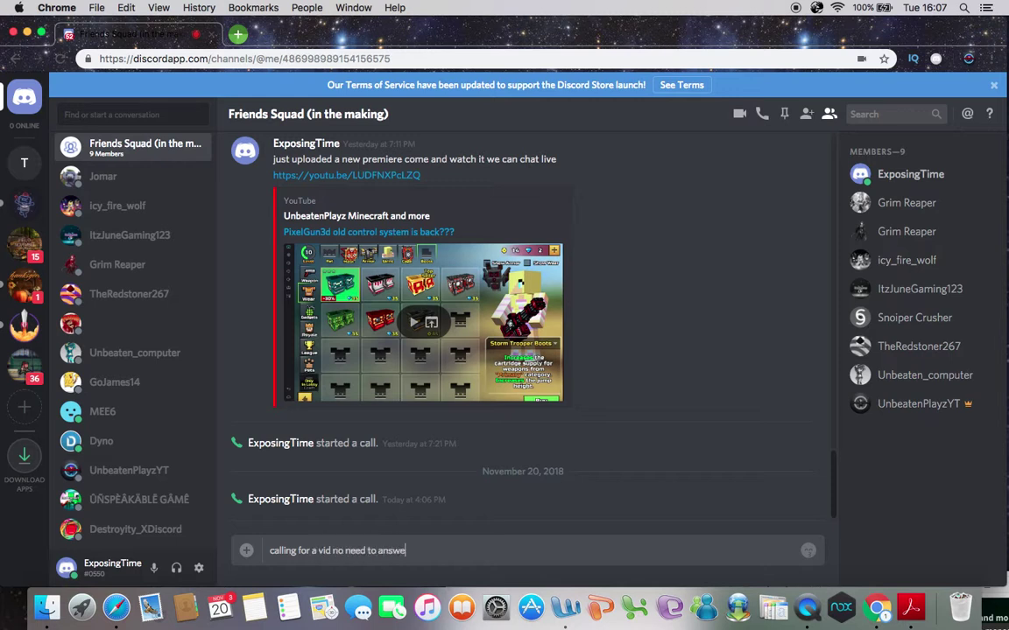
{"action": "type", "text": "r"}
{"action": "key", "text": "Return"}
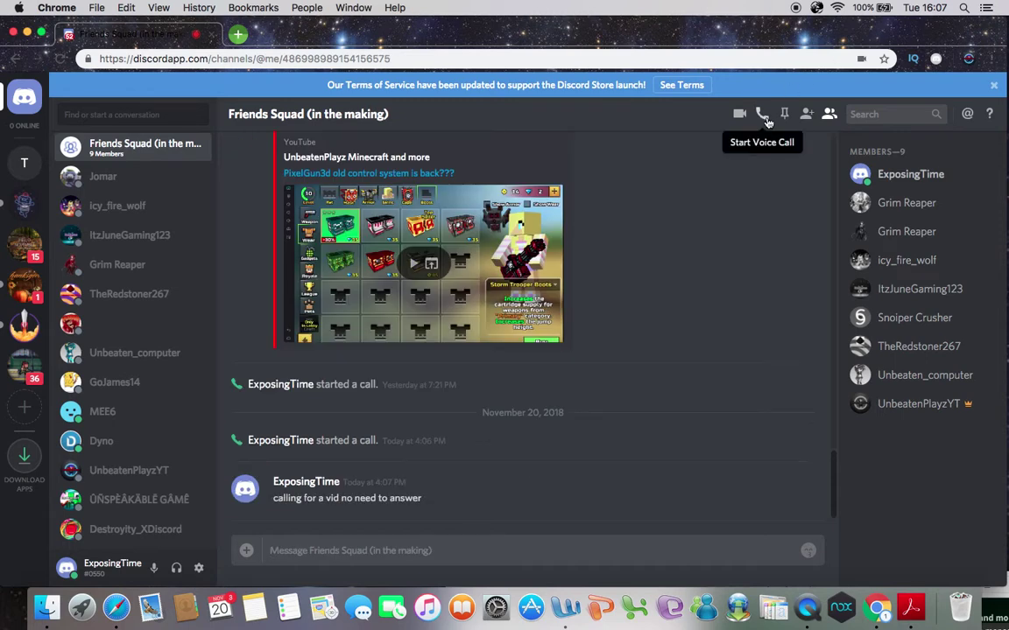
{"action": "left_click", "coordinate": [763, 114]}
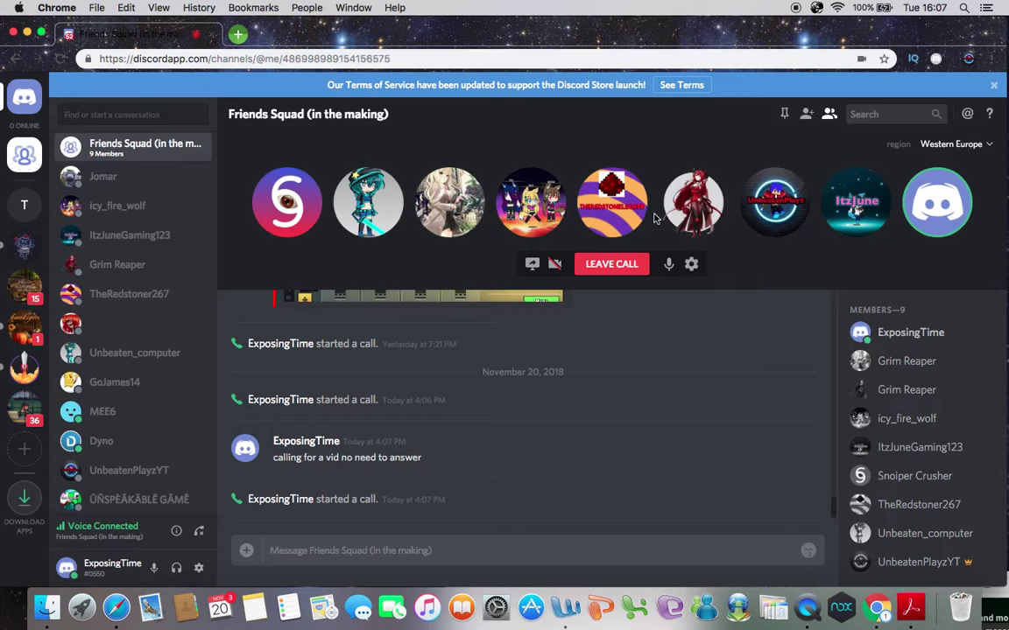
Bring up the screen-share prompt offering the entire screen in the new call
{"action": "left_click", "coordinate": [532, 263]}
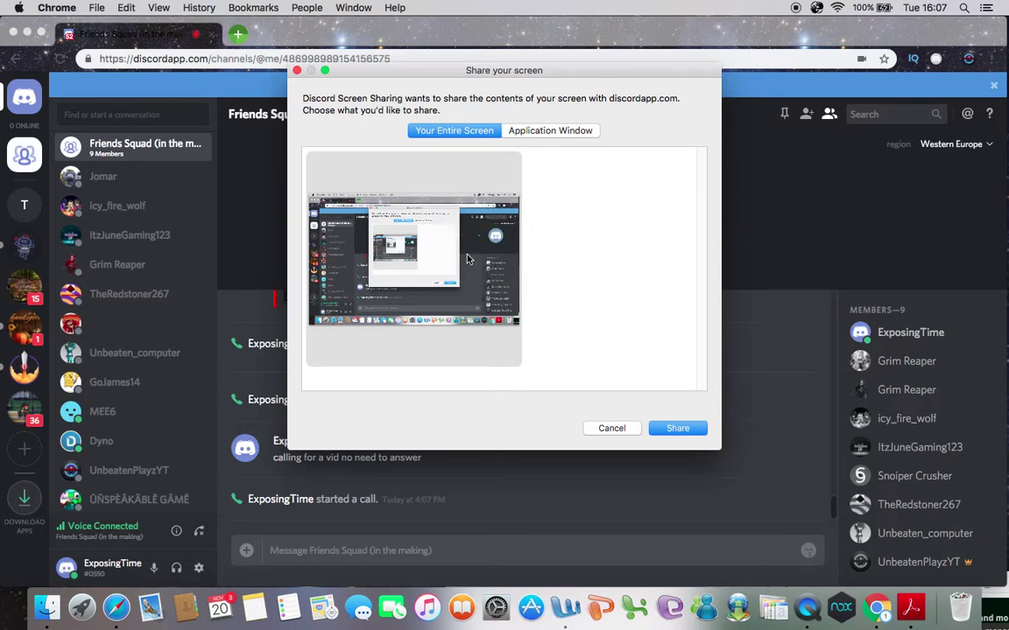
Cancel the entire-screen share request twice, then leave the second voice call
{"action": "left_click", "coordinate": [612, 431]}
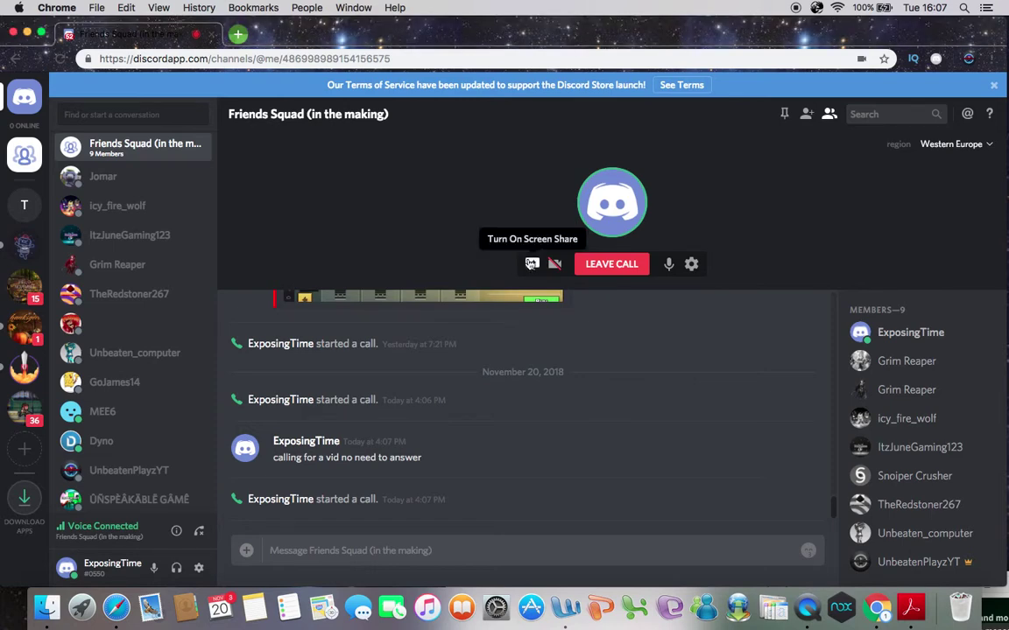
{"action": "left_click", "coordinate": [532, 263]}
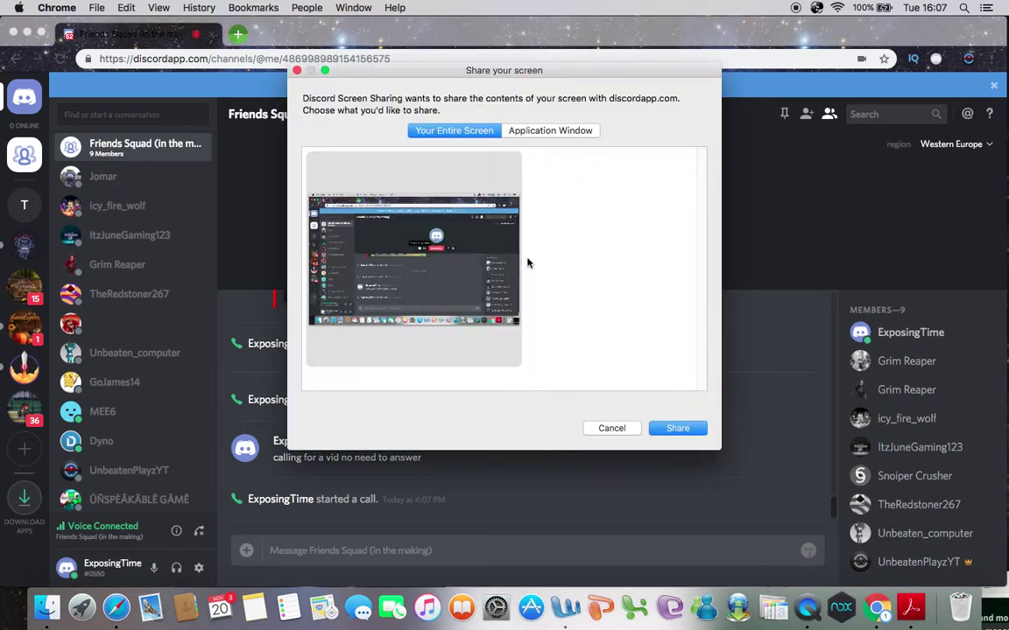
{"action": "left_click", "coordinate": [684, 430]}
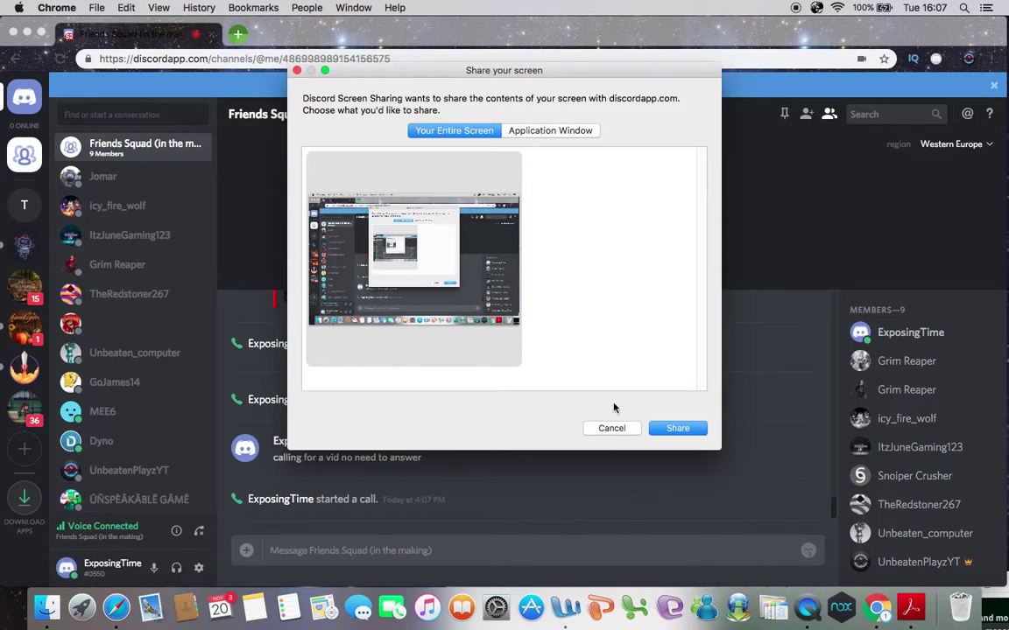
{"action": "left_click", "coordinate": [617, 430]}
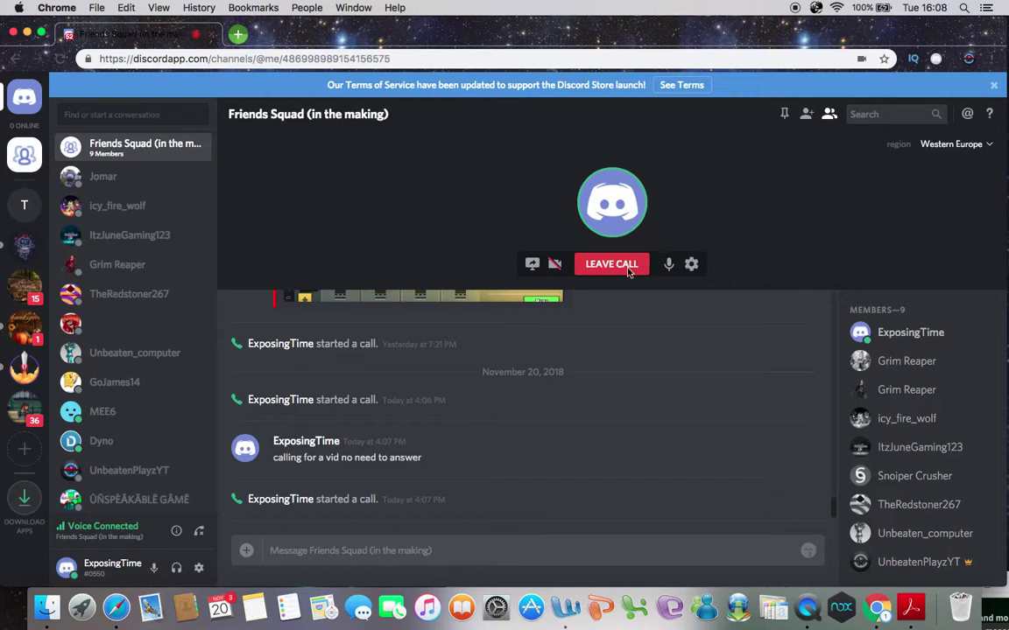
{"action": "left_click", "coordinate": [638, 266]}
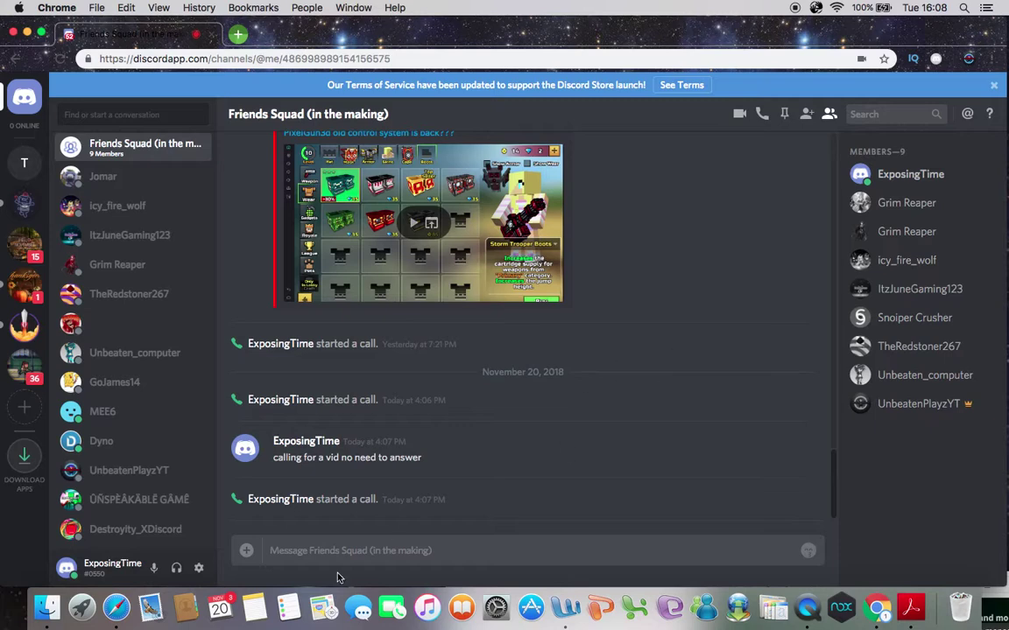